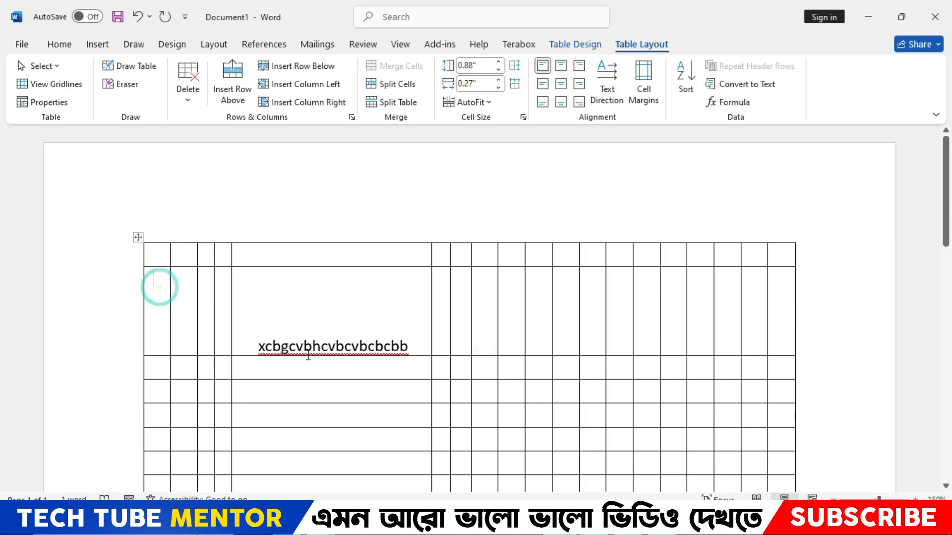
# Fill the first column from the second row downward with 2, 5, 6, 48, 52, 6 and 96
pyautogui.press('Down')
pyautogui.write('5')
pyautogui.press('Down')
pyautogui.write('6')
pyautogui.press('Down')
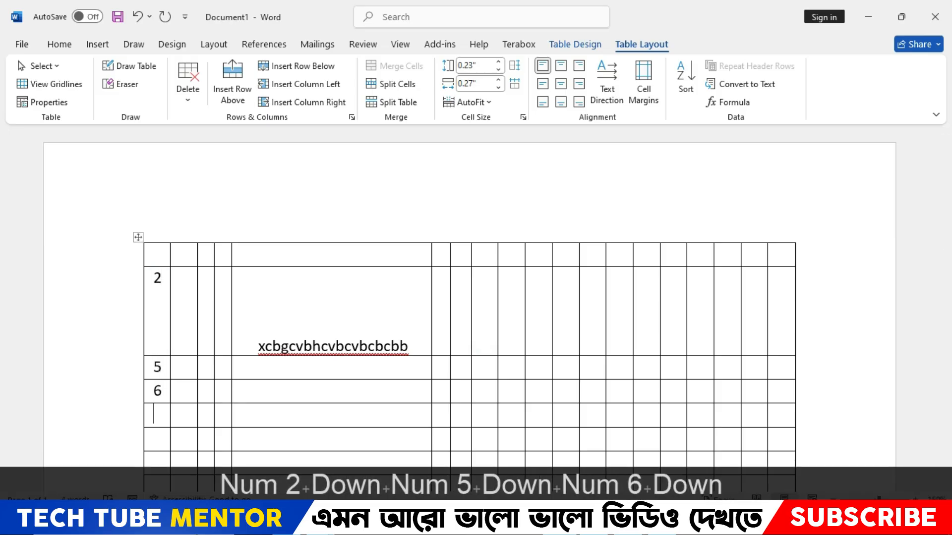
pyautogui.write('48')
pyautogui.press('Down')
pyautogui.write('52')
pyautogui.press('Down')
pyautogui.write('6')
pyautogui.press('Down')
pyautogui.write('2')
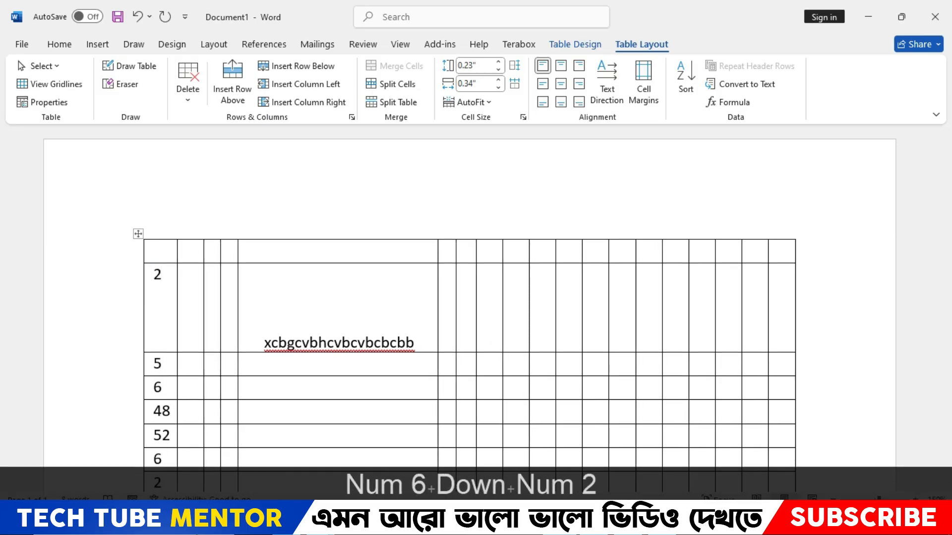
pyautogui.press('BackSpace')
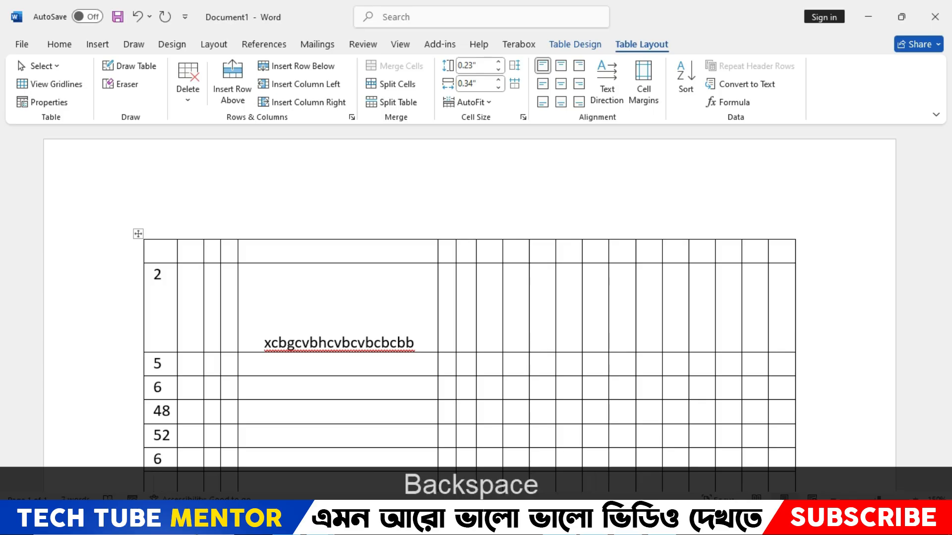
pyautogui.write('96')
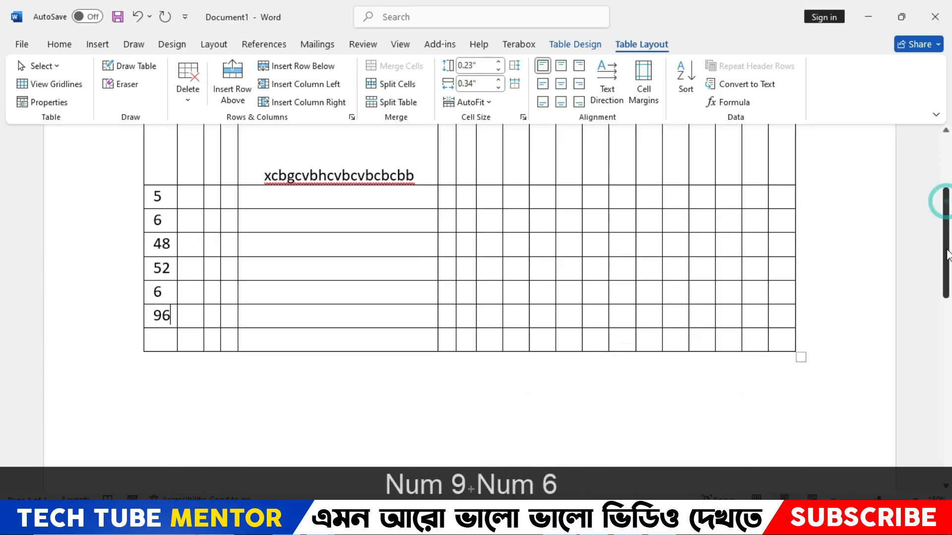
# Select the first-column cells from 2 down through the last row and try to sort them as Text in ascending order
pyautogui.moveTo(944, 204); pyautogui.dragTo(945, 236)
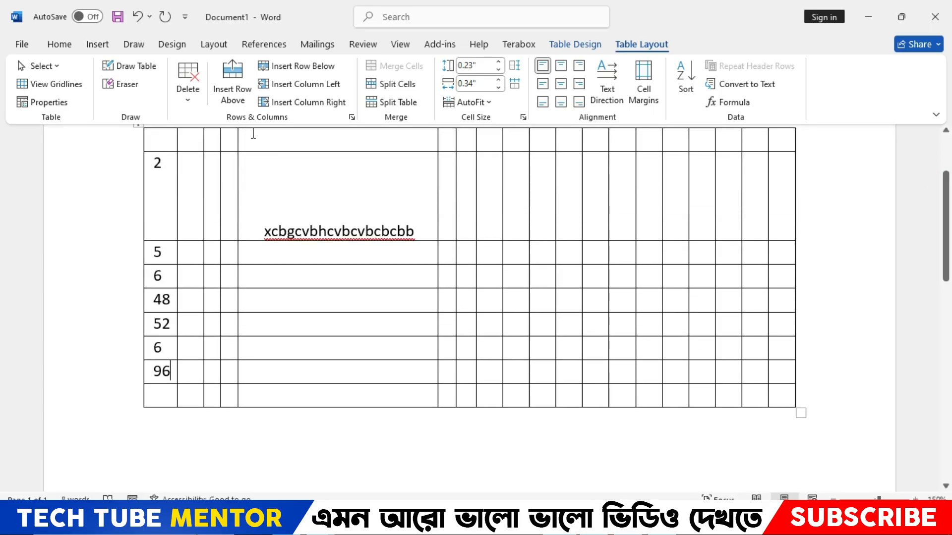
pyautogui.moveTo(169, 162); pyautogui.dragTo(164, 371)
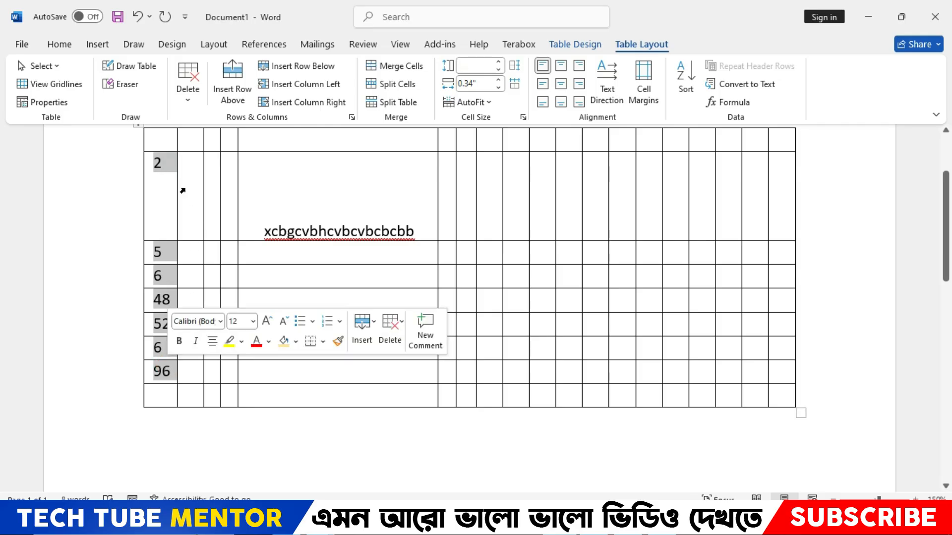
pyautogui.click(174, 303)
pyautogui.click(159, 346)
pyautogui.moveTo(157, 162); pyautogui.dragTo(165, 399)
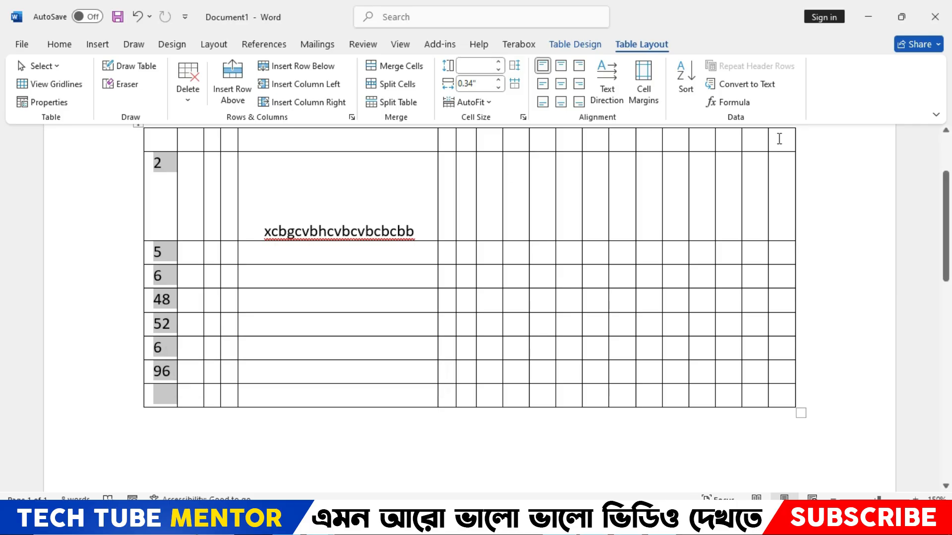
pyautogui.click(686, 74)
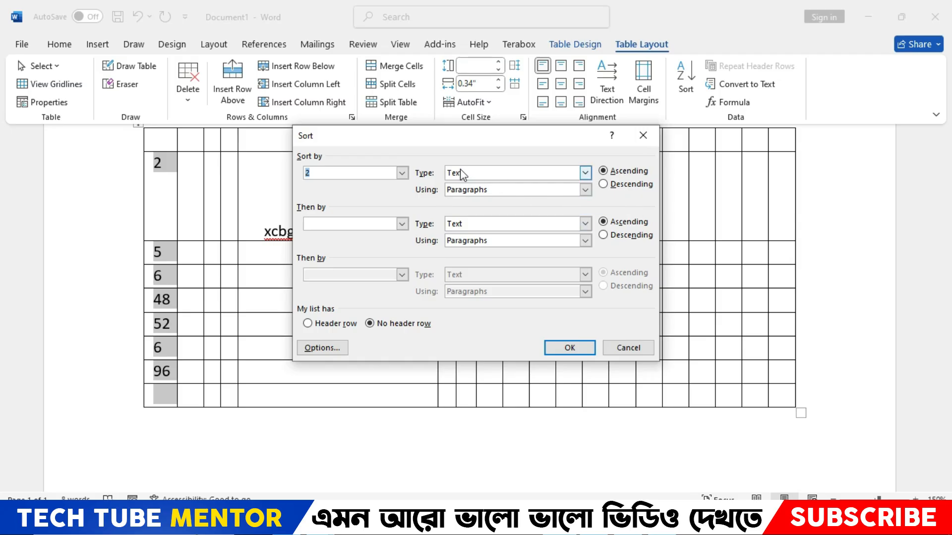
pyautogui.click(565, 348)
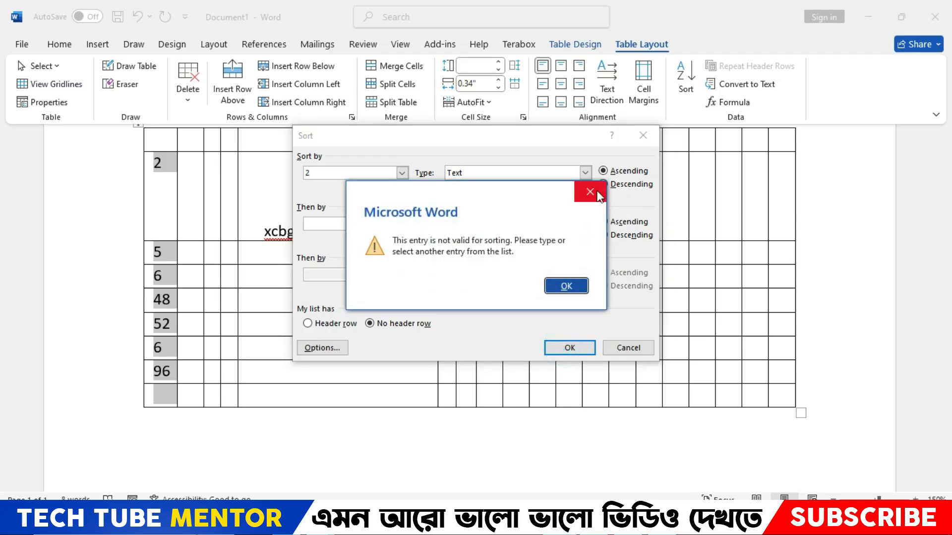
pyautogui.click(564, 285)
# Sort the selected rows by Column 1 with type Number in ascending order
pyautogui.click(585, 172)
pyautogui.click(461, 194)
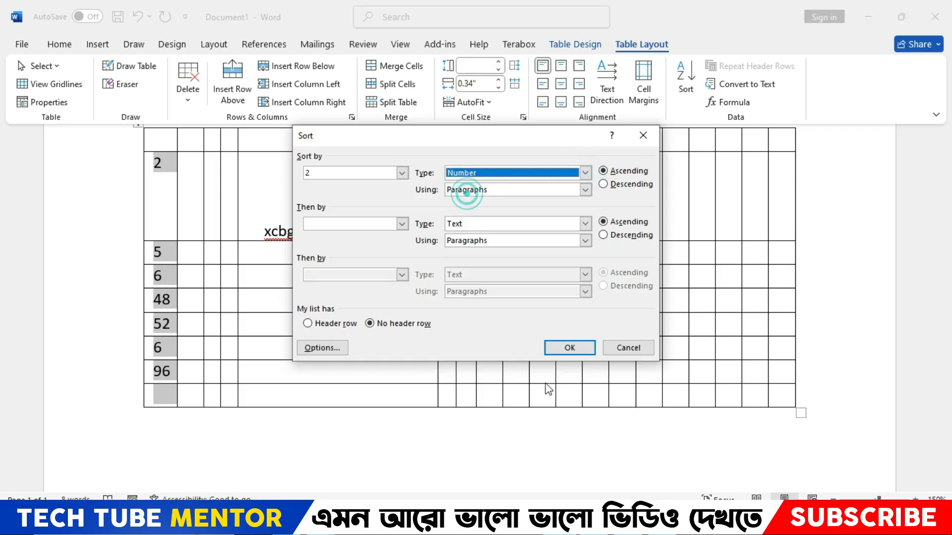
pyautogui.click(557, 347)
pyautogui.click(563, 285)
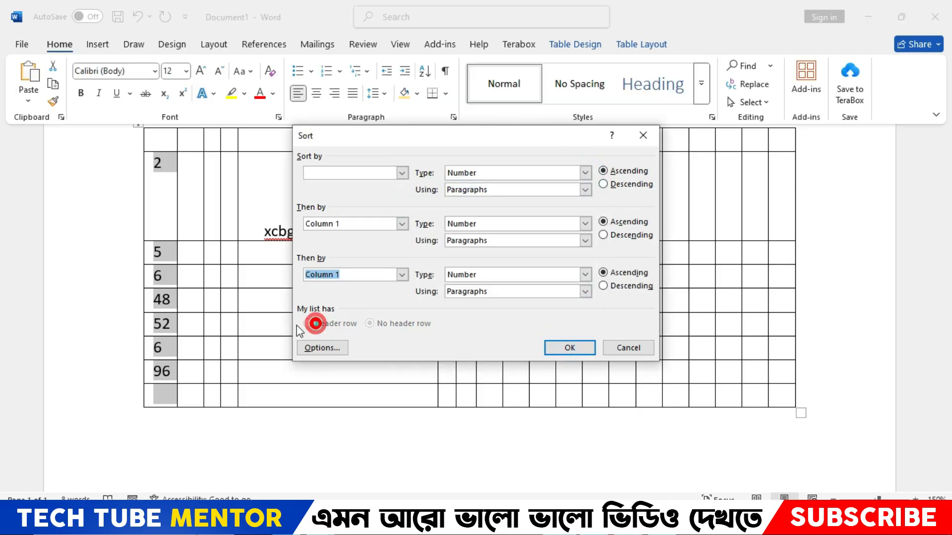
pyautogui.click(326, 351)
pyautogui.click(345, 185)
pyautogui.click(346, 198)
pyautogui.click(525, 333)
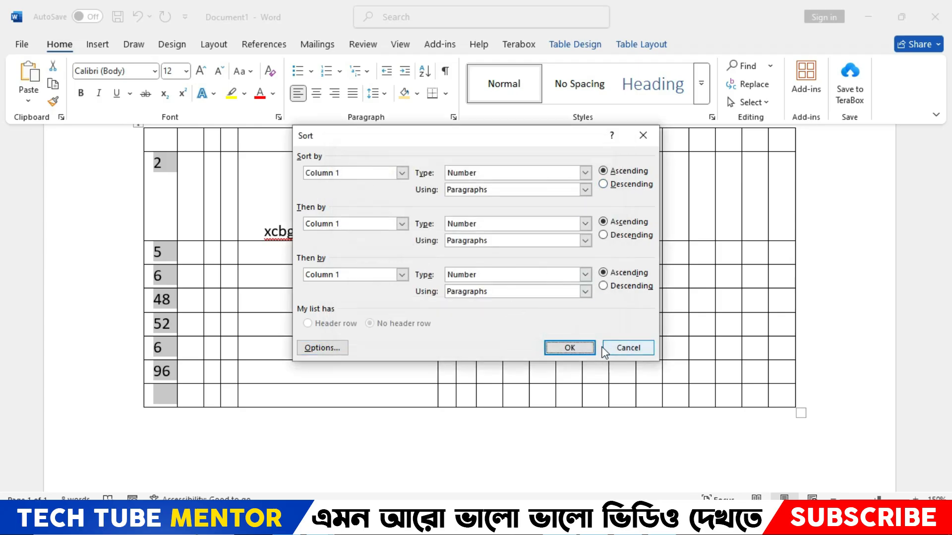
pyautogui.click(580, 348)
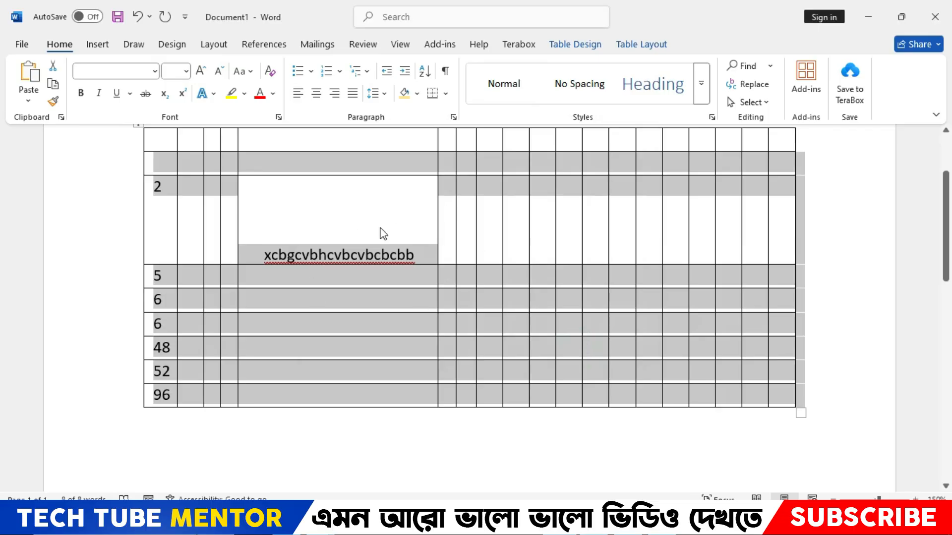
# Set the table's first row to repeat as a header row
pyautogui.moveTo(161, 186); pyautogui.dragTo(168, 408)
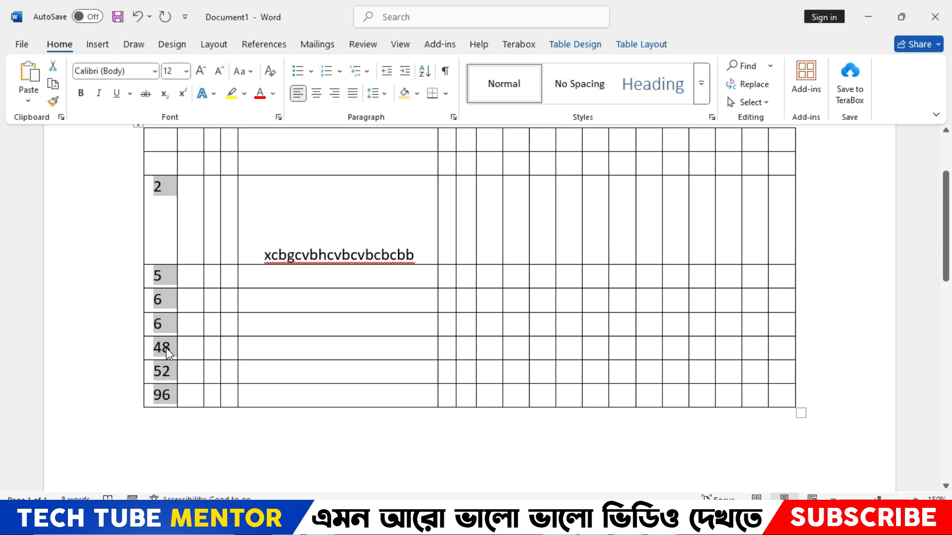
pyautogui.click(641, 44)
pyautogui.scroll(2, 347, 247)
pyautogui.click(138, 238)
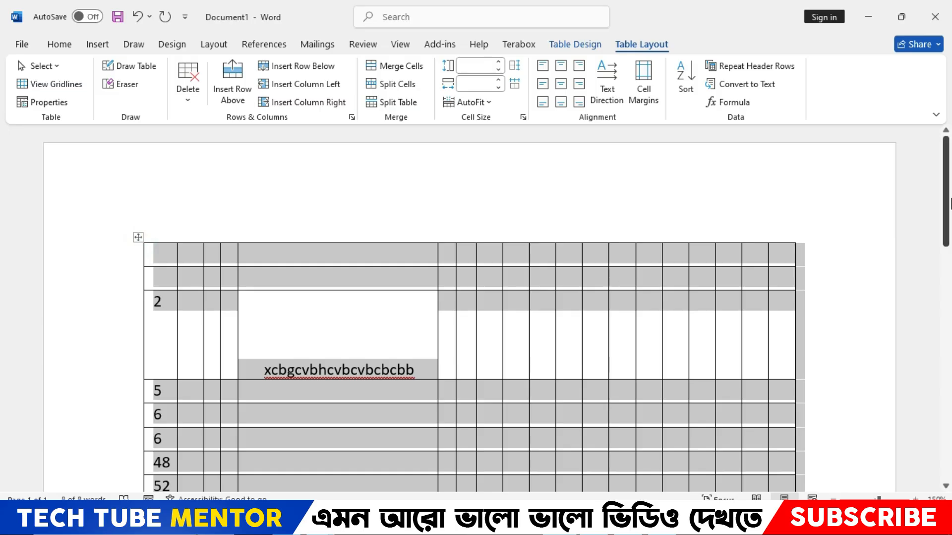
pyautogui.moveTo(943, 187)
pyautogui.mouseDown()
pyautogui.moveTo(944, 459)
pyautogui.moveTo(945, 180)
pyautogui.mouseUp()
pyautogui.click(577, 320)
pyautogui.moveTo(169, 255); pyautogui.dragTo(789, 250)
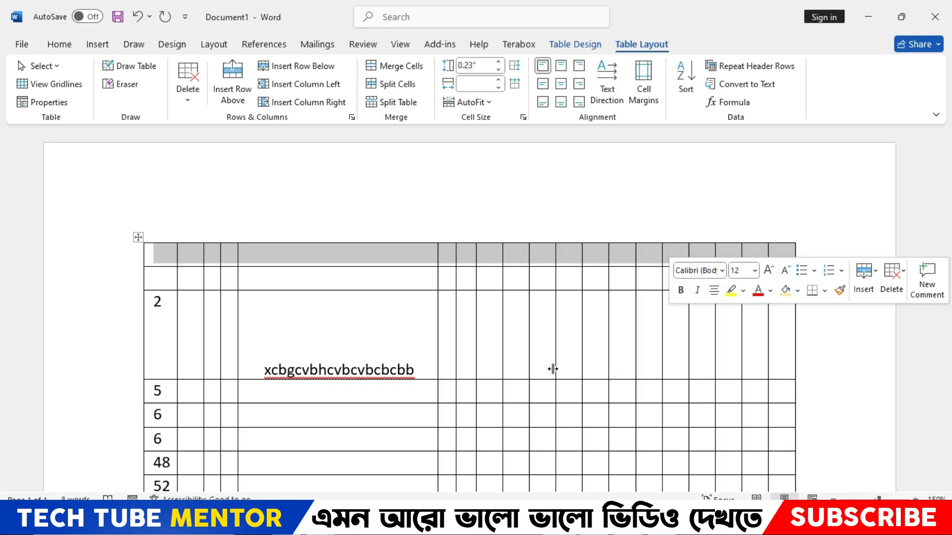
pyautogui.moveTo(168, 252); pyautogui.dragTo(783, 254)
pyautogui.click(731, 70)
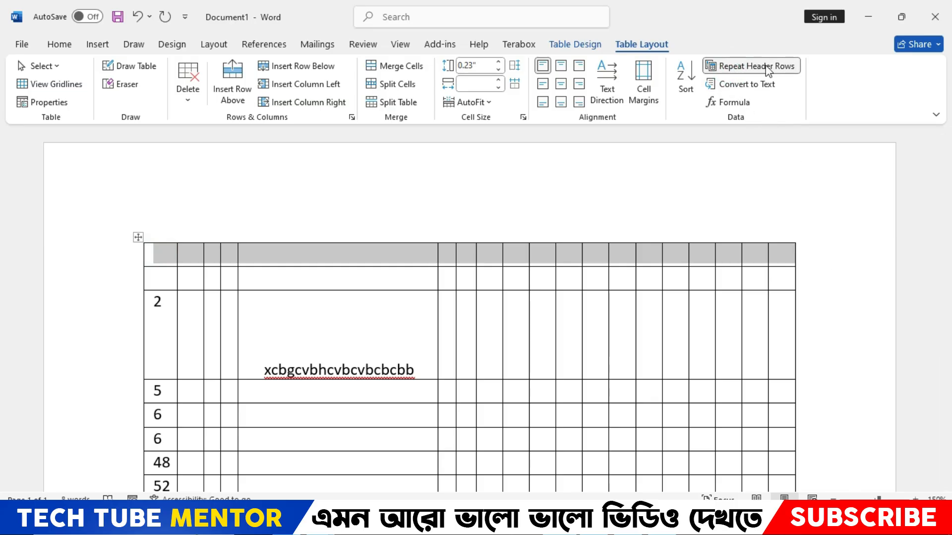
pyautogui.moveTo(944, 192); pyautogui.dragTo(946, 128)
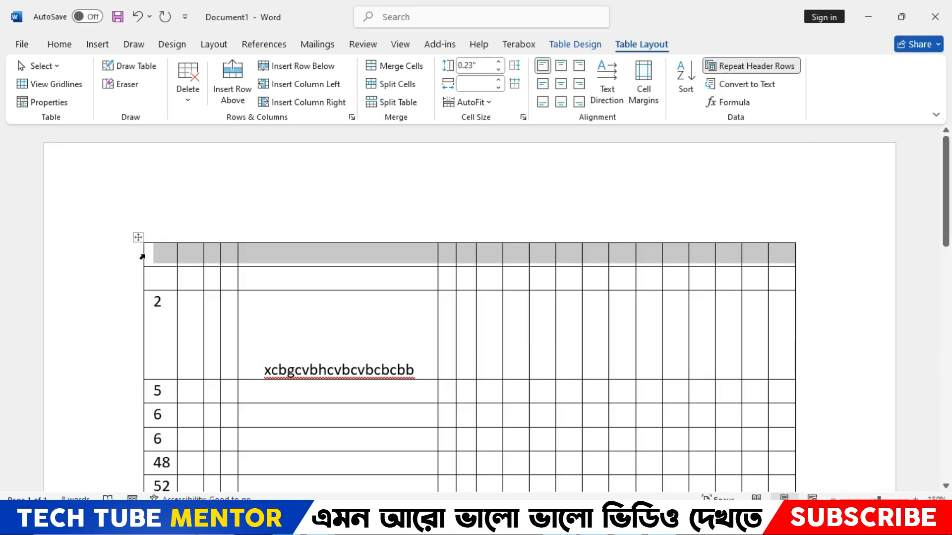
# Toggle the first row's repeating header setting off and back on twice
pyautogui.moveTo(156, 252); pyautogui.dragTo(783, 264)
pyautogui.click(730, 67)
pyautogui.click(717, 63)
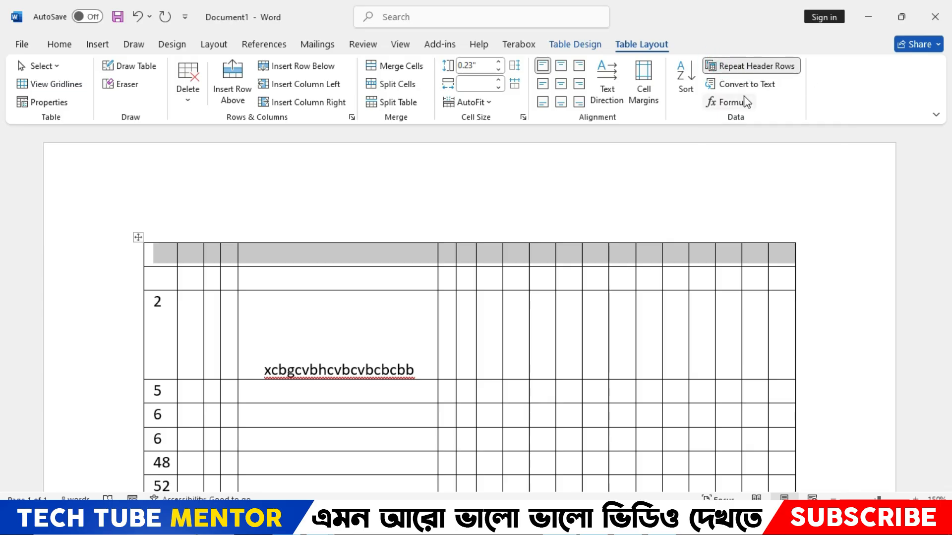
pyautogui.click(726, 65)
pyautogui.click(777, 66)
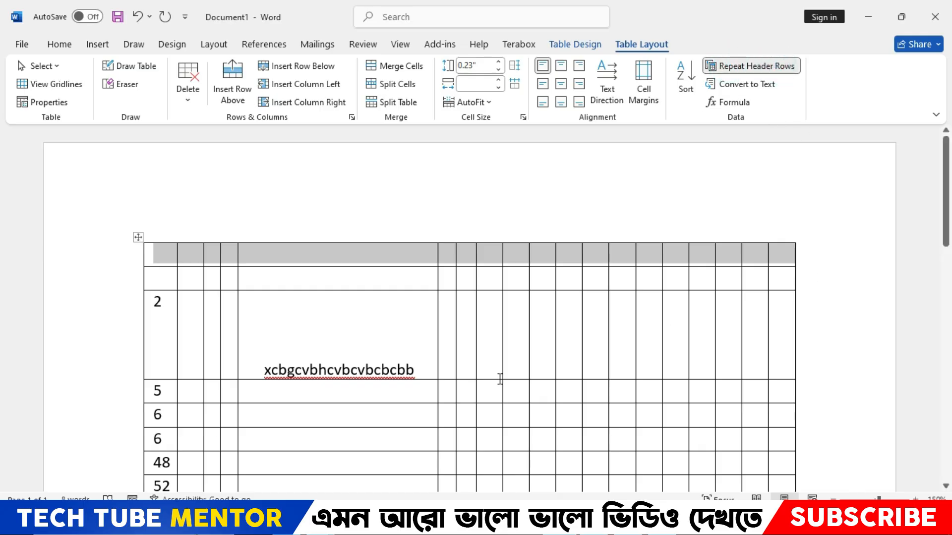
pyautogui.moveTo(946, 235)
pyautogui.mouseDown()
pyautogui.moveTo(950, 458)
pyautogui.moveTo(950, 232)
pyautogui.mouseUp()
# Turn off header repetition for the first row and convert that row to text separated with tabs
pyautogui.click(154, 254)
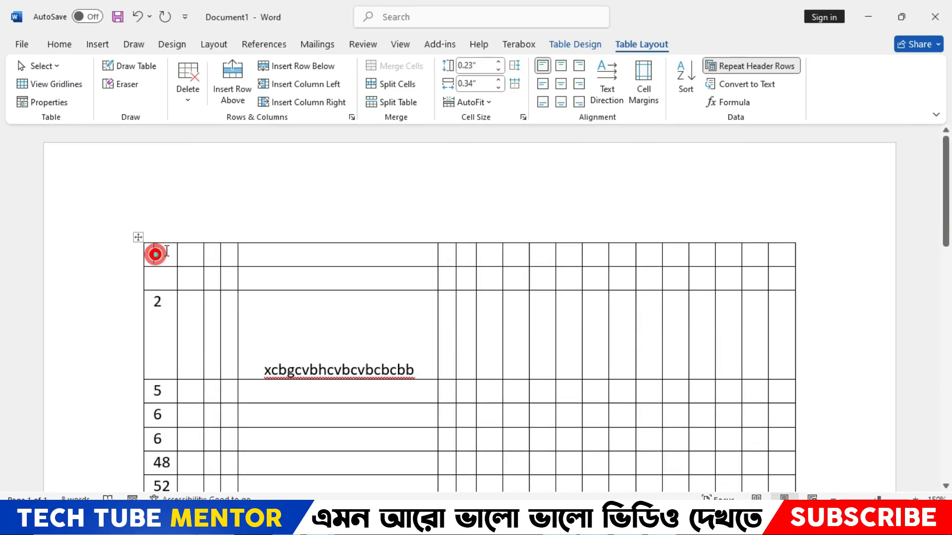
pyautogui.moveTo(163, 250); pyautogui.dragTo(778, 247)
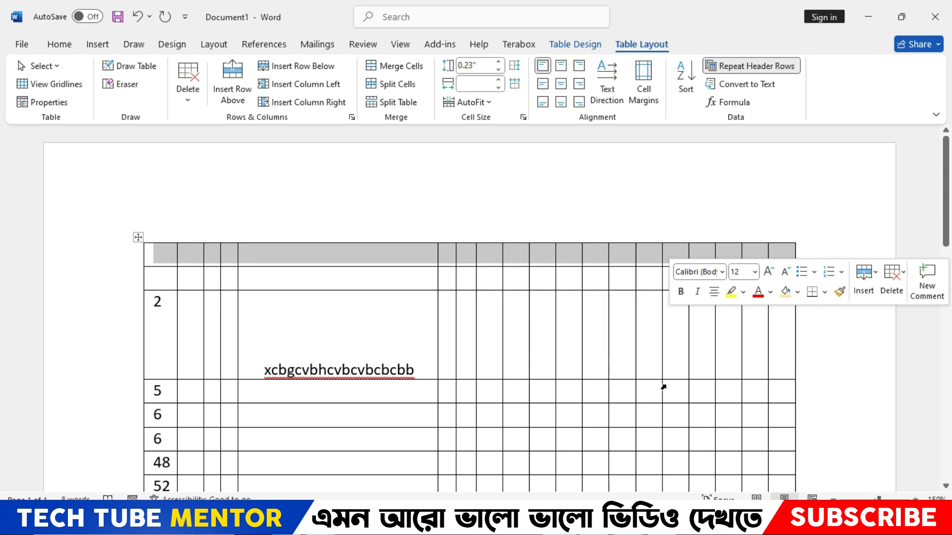
pyautogui.click(746, 66)
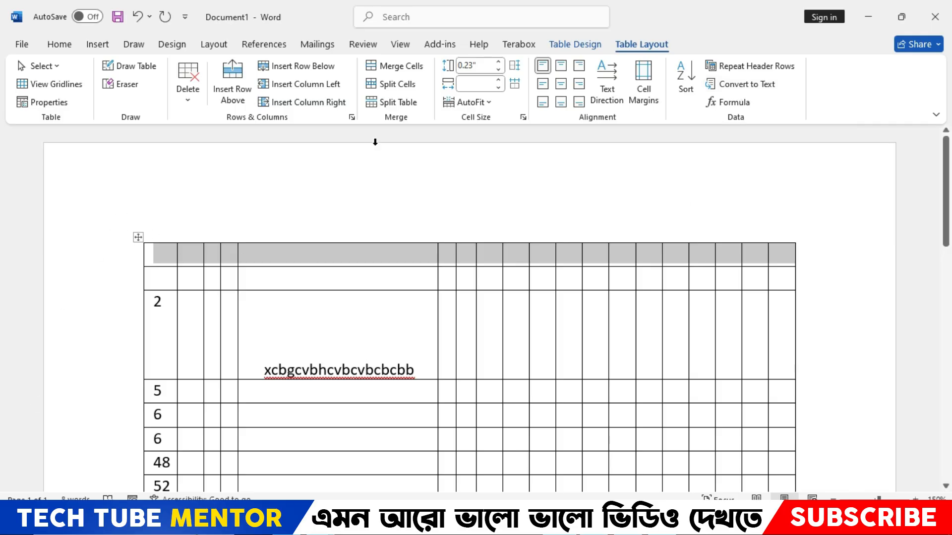
pyautogui.click(743, 84)
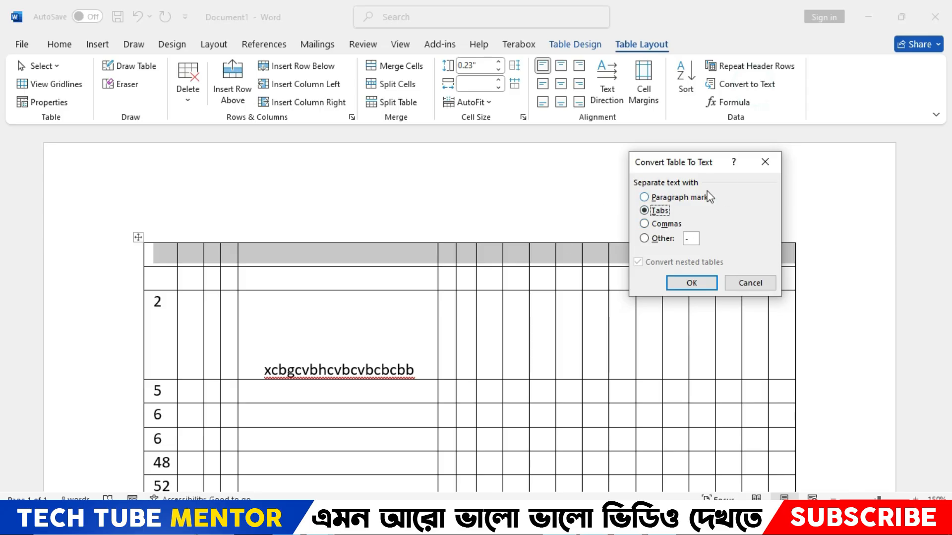
pyautogui.click(692, 287)
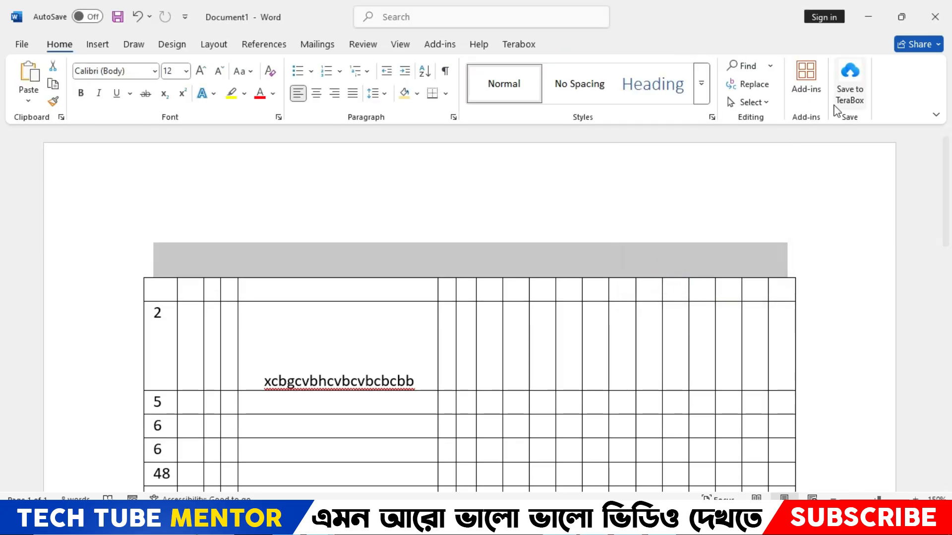
# Convert the whole remaining table to text separated with paragraph marks and undo the conversion
pyautogui.click(202, 322)
pyautogui.click(138, 272)
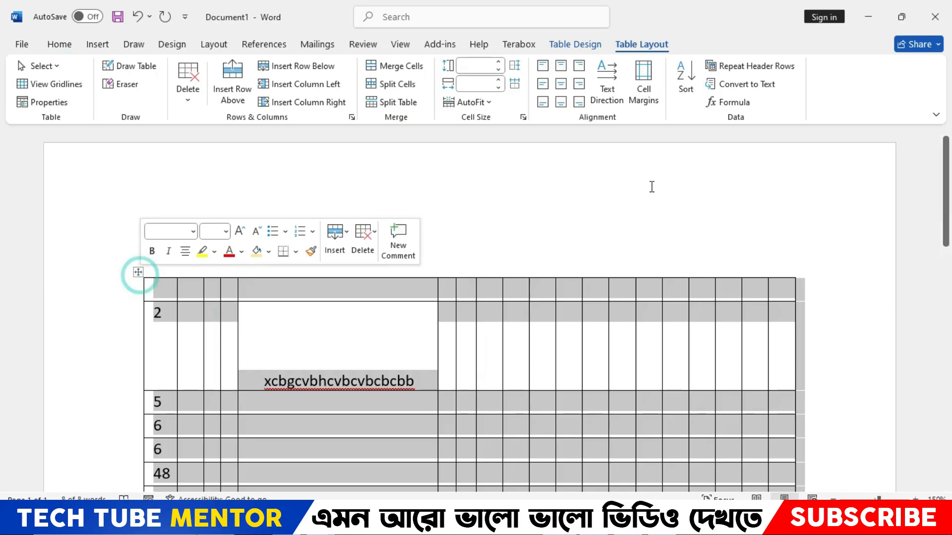
pyautogui.click(734, 85)
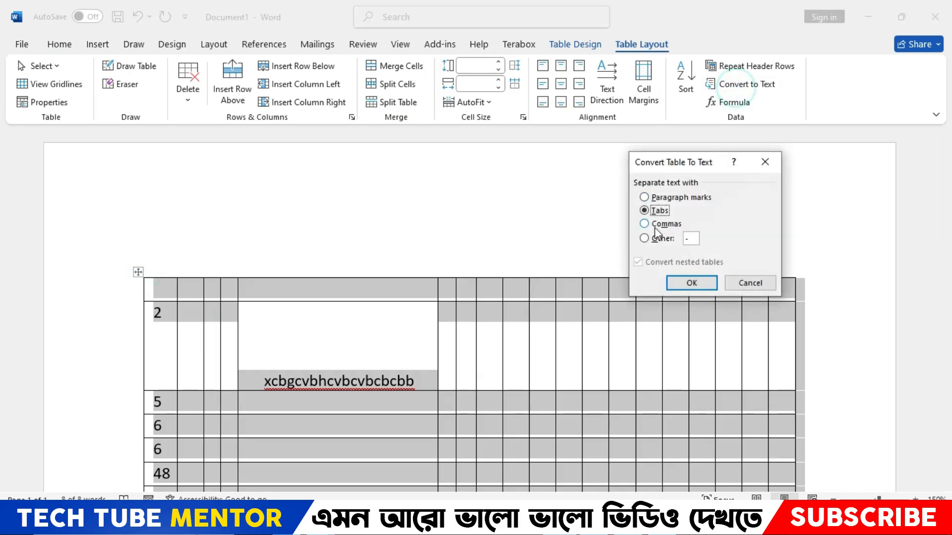
pyautogui.click(649, 197)
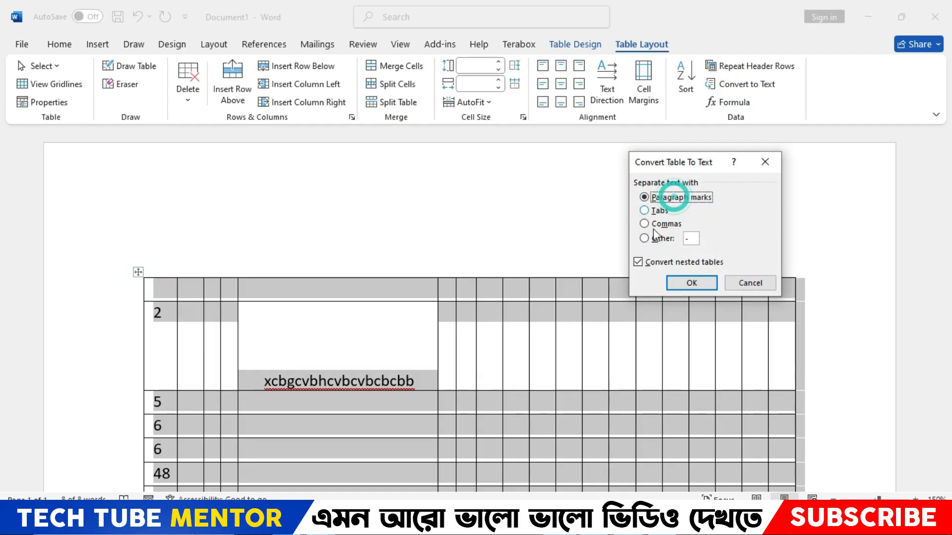
pyautogui.click(700, 282)
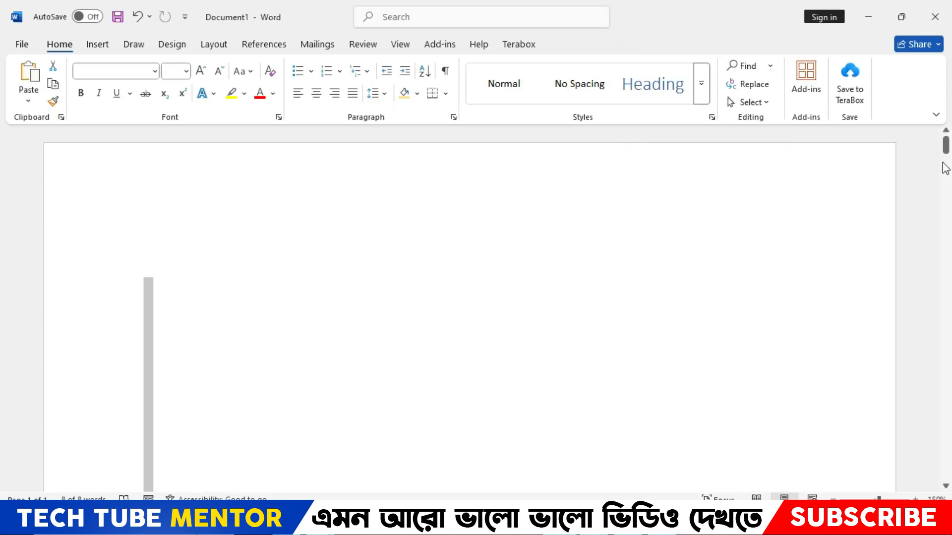
pyautogui.moveTo(945, 144)
pyautogui.mouseDown()
pyautogui.moveTo(947, 307)
pyautogui.moveTo(947, 151)
pyautogui.mouseUp()
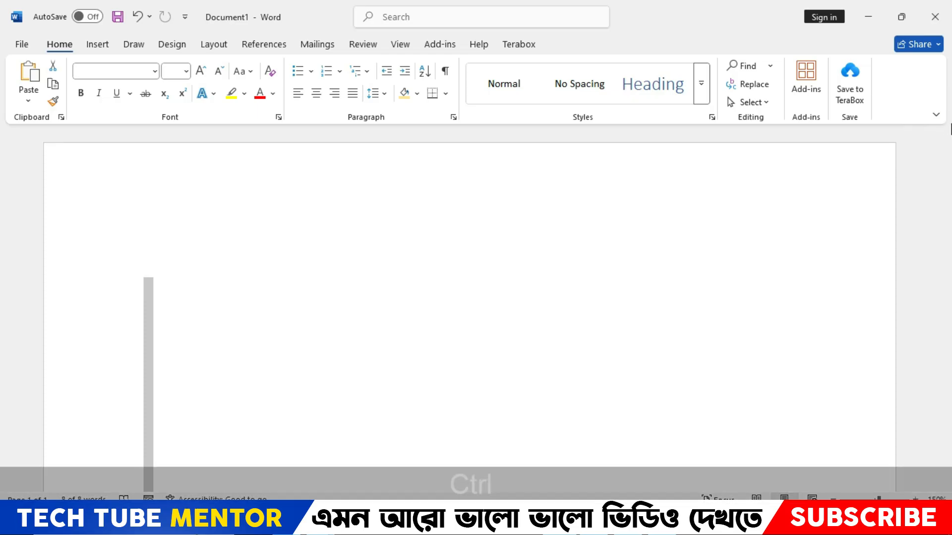
pyautogui.hotkey('ctrl', 'z')
# Convert the whole table to text using the other separator "-", undo the conversion and deselect the table
pyautogui.click(642, 45)
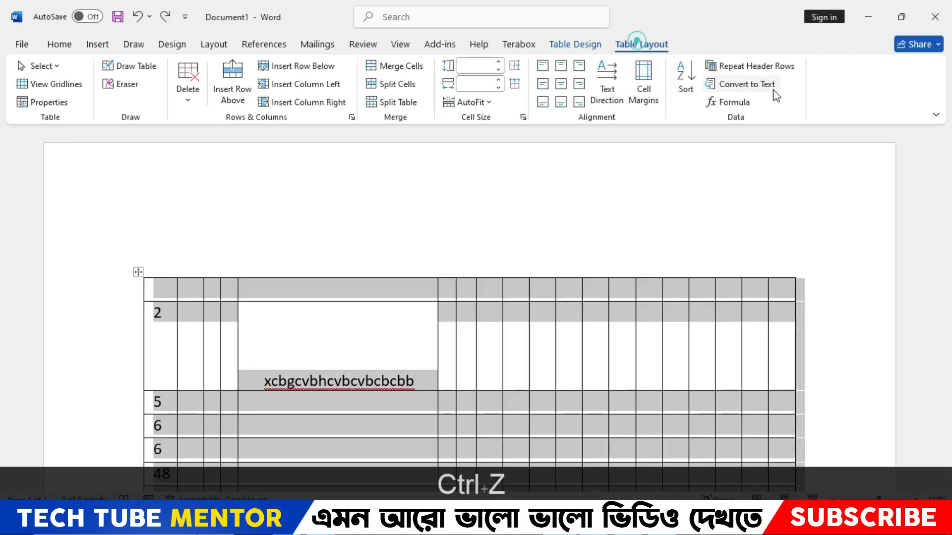
pyautogui.click(746, 84)
pyautogui.click(644, 239)
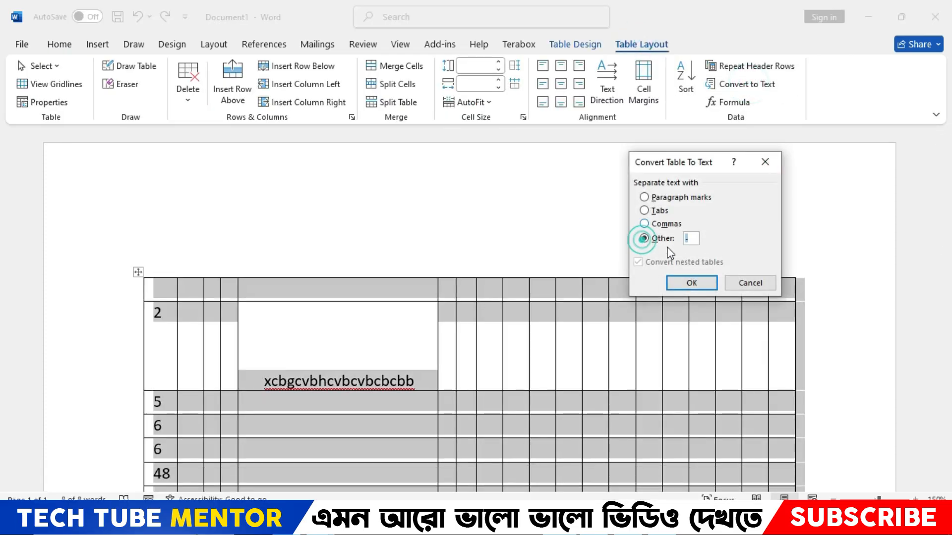
pyautogui.click(687, 283)
pyautogui.moveTo(942, 221); pyautogui.dragTo(945, 250)
pyautogui.hotkey('ctrl', 'z')
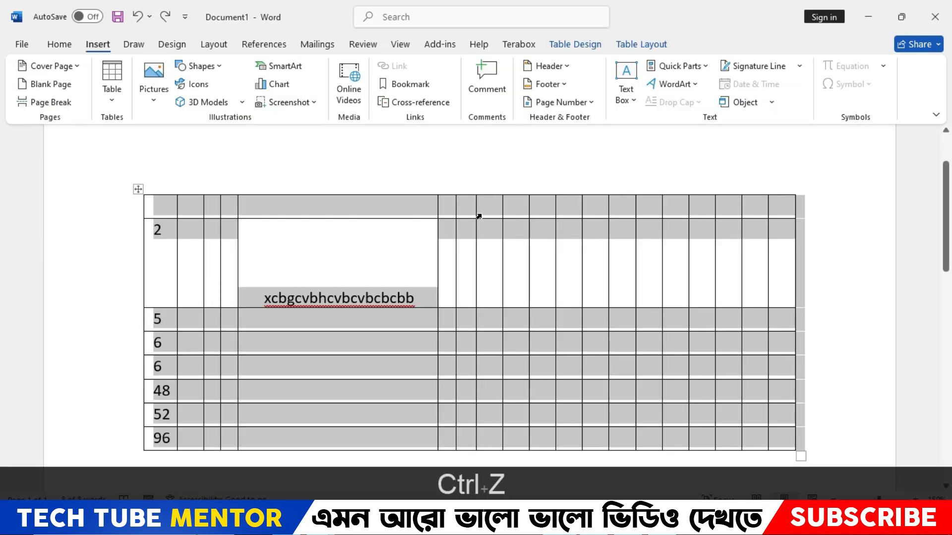
pyautogui.click(641, 44)
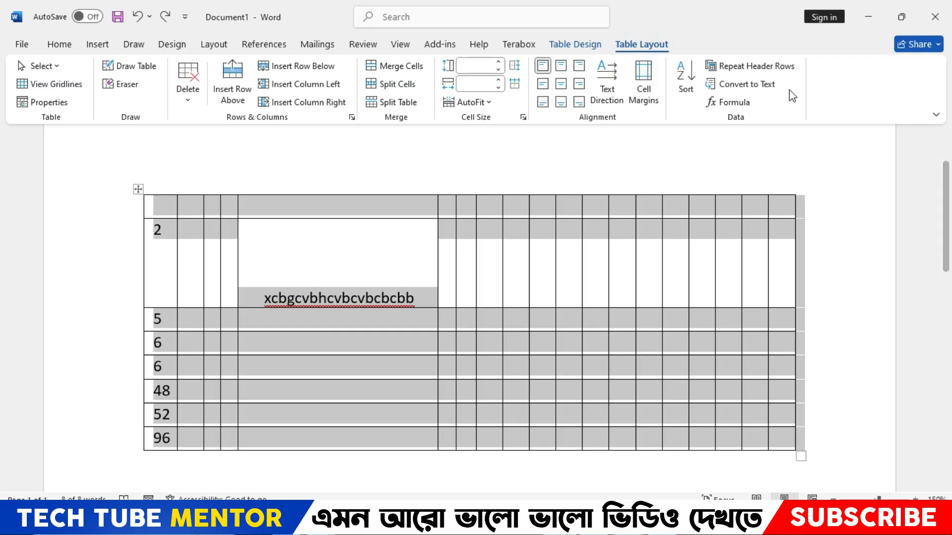
pyautogui.click(645, 283)
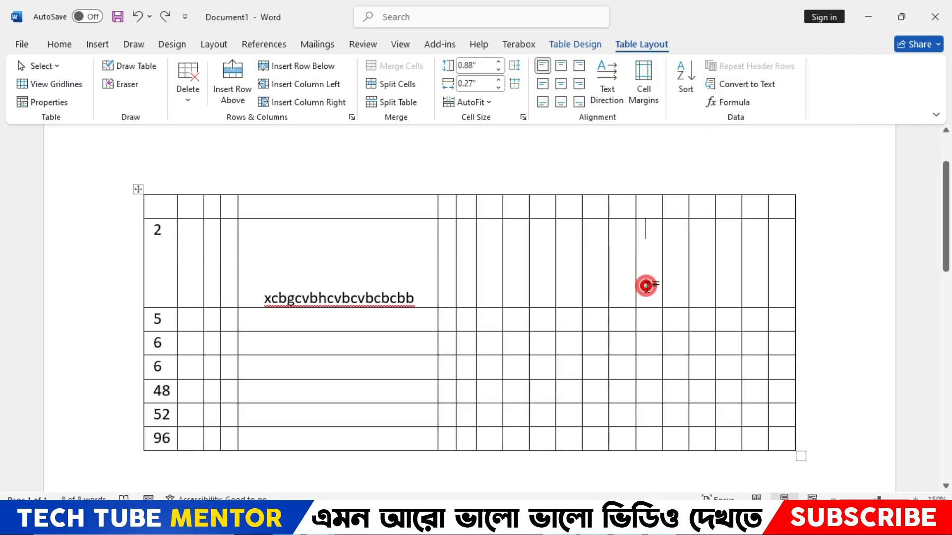
# Replace the 96 in the first column's last cell with the formula =SUM(ABOVE) and highlight the numbers above it
pyautogui.doubleClick(165, 438)
pyautogui.press('Delete')
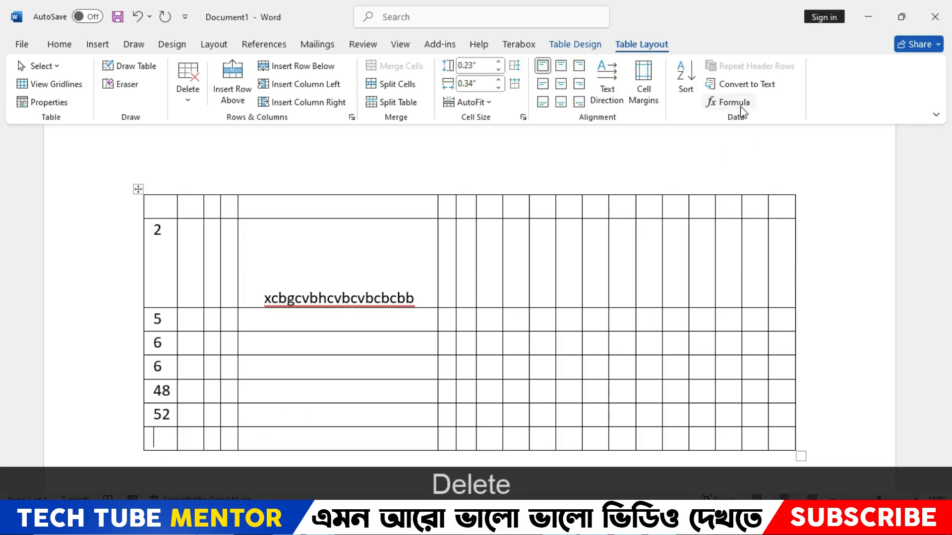
pyautogui.click(728, 102)
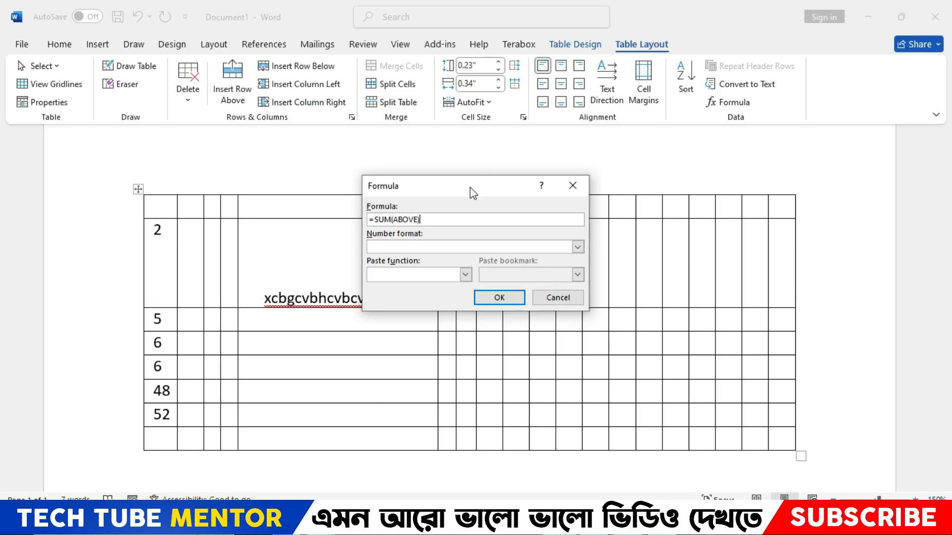
pyautogui.moveTo(458, 185); pyautogui.dragTo(490, 103)
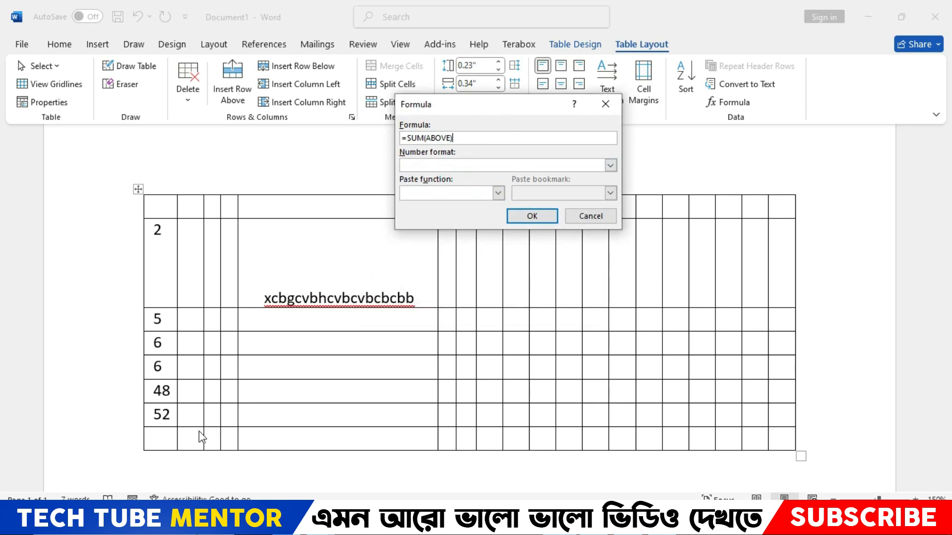
pyautogui.click(546, 216)
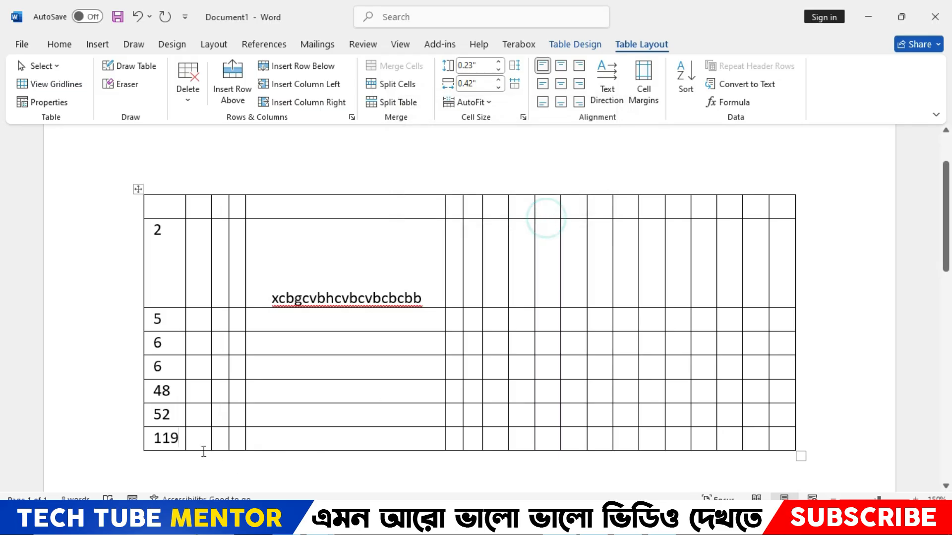
pyautogui.moveTo(157, 231); pyautogui.dragTo(166, 415)
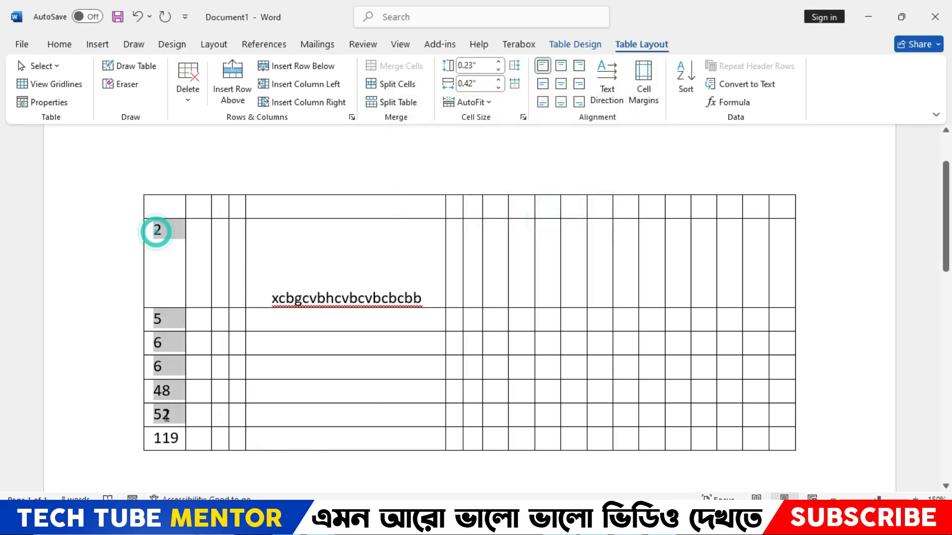
# Look through the available paste functions for a formula in an empty cell of the 48 row, and cancel
pyautogui.click(669, 385)
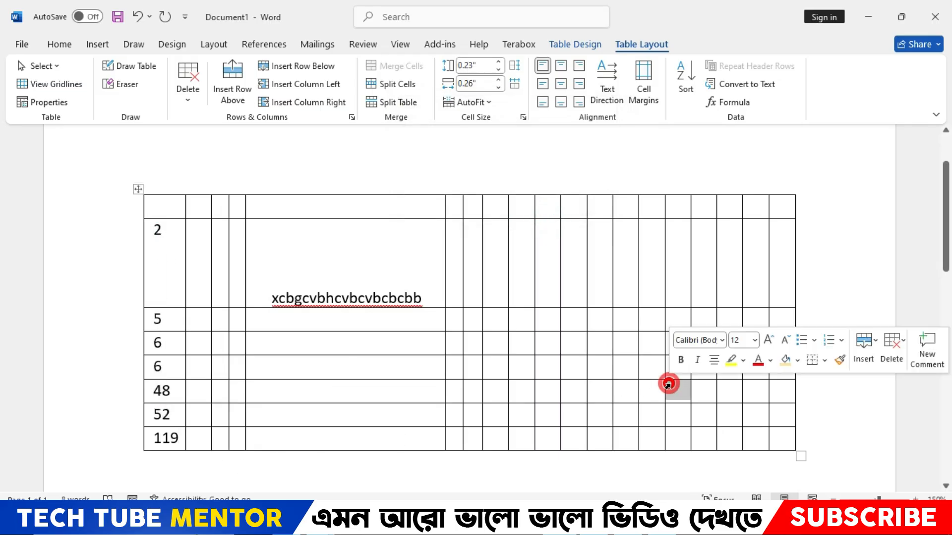
pyautogui.click(741, 108)
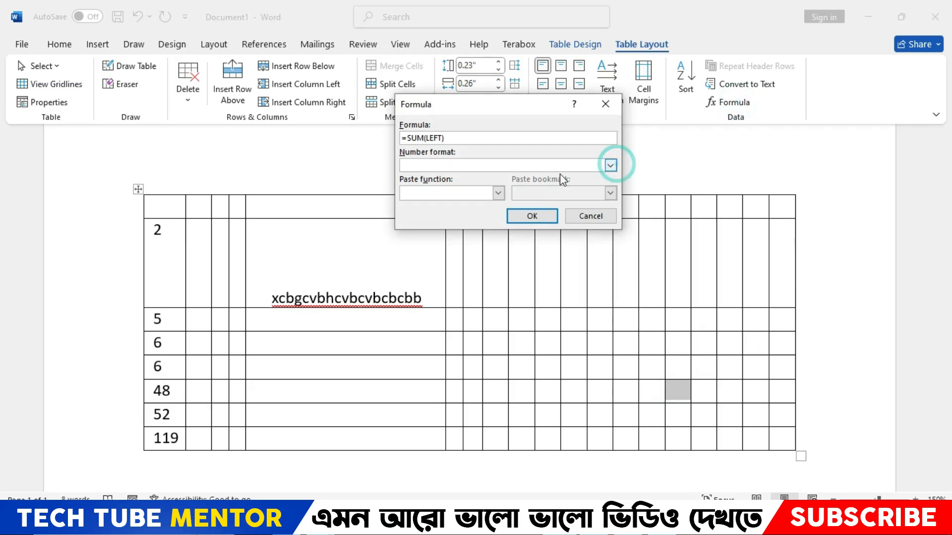
pyautogui.click(499, 193)
pyautogui.moveTo(498, 223); pyautogui.dragTo(503, 199)
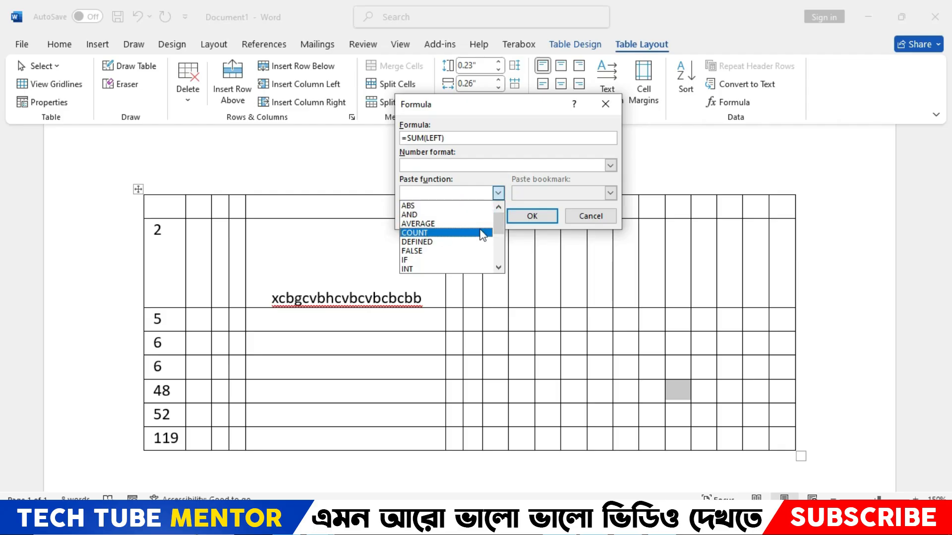
pyautogui.moveTo(498, 224); pyautogui.dragTo(499, 203)
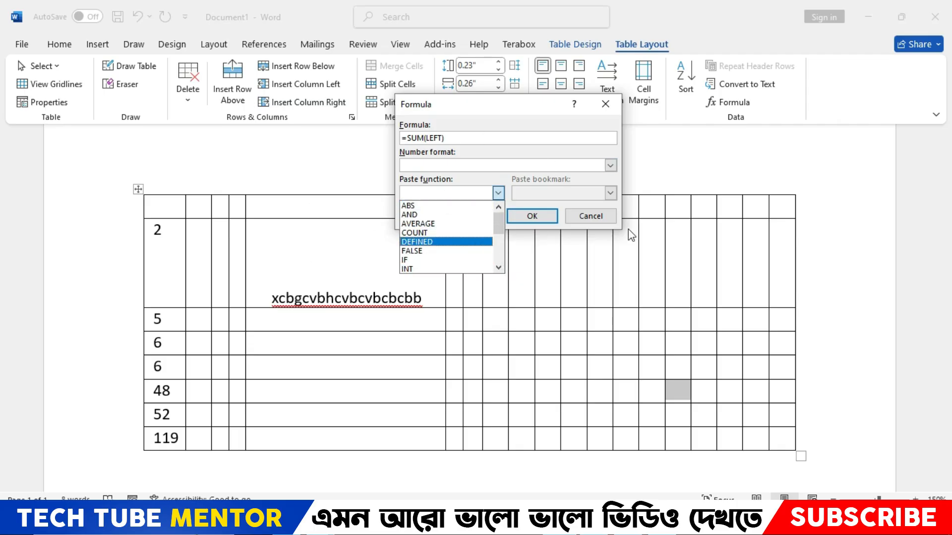
pyautogui.click(586, 211)
pyautogui.click(597, 219)
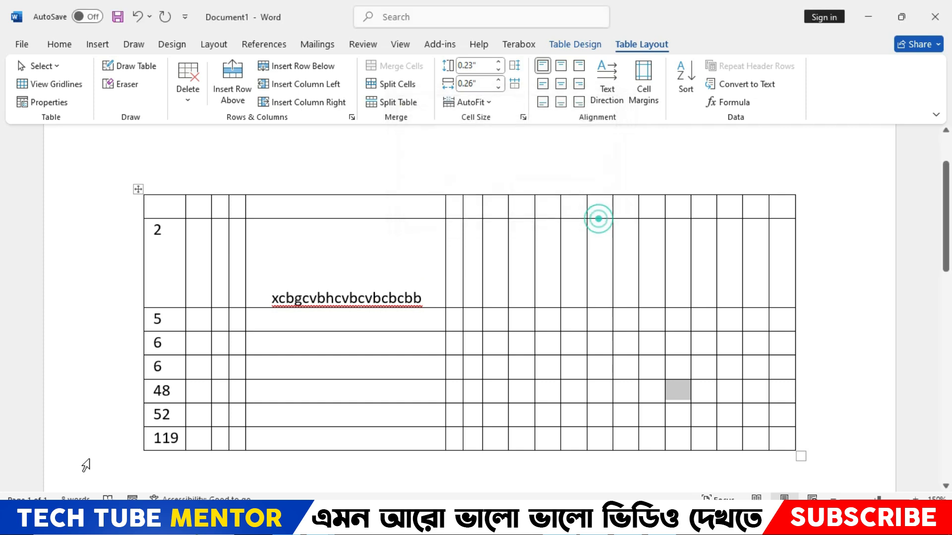
# Highlight the first-column numbers and their total in the last cell to compare them
pyautogui.doubleClick(164, 438)
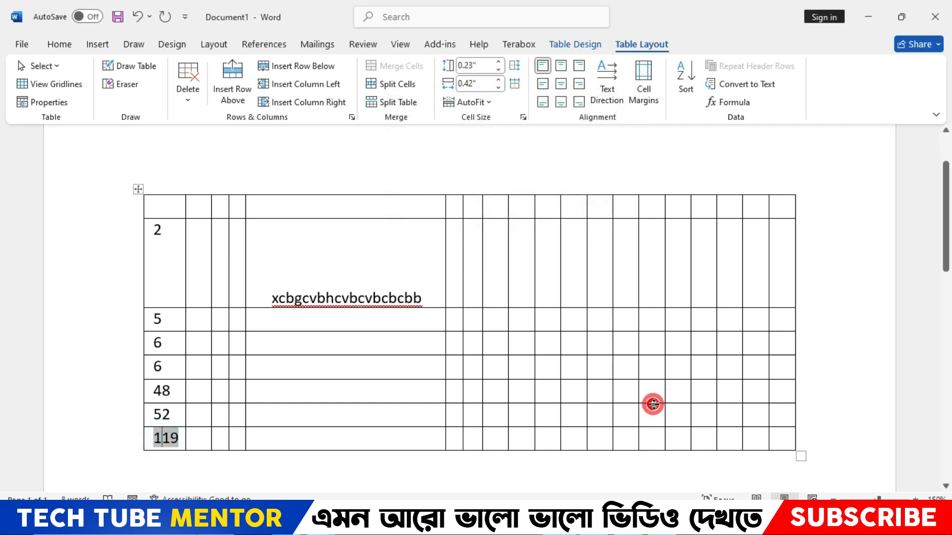
pyautogui.moveTo(161, 335); pyautogui.dragTo(160, 414)
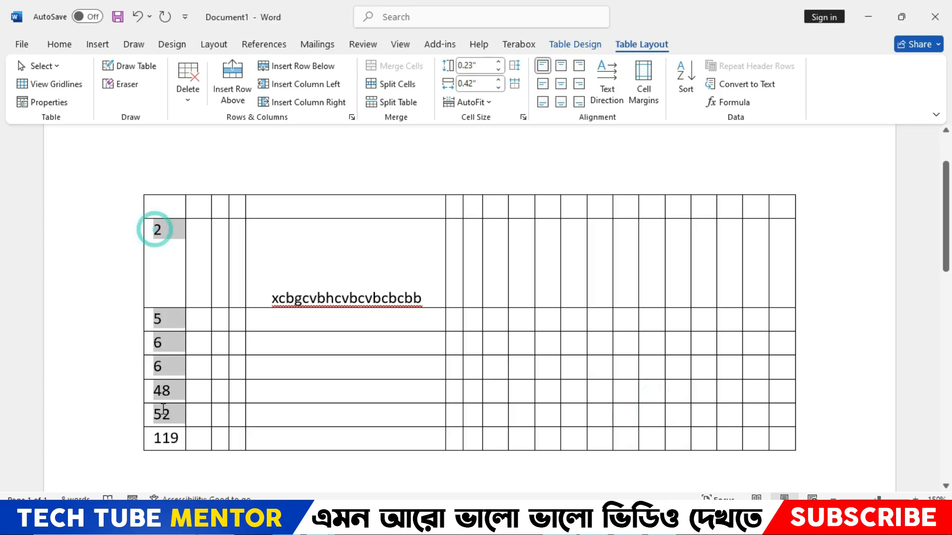
pyautogui.doubleClick(168, 439)
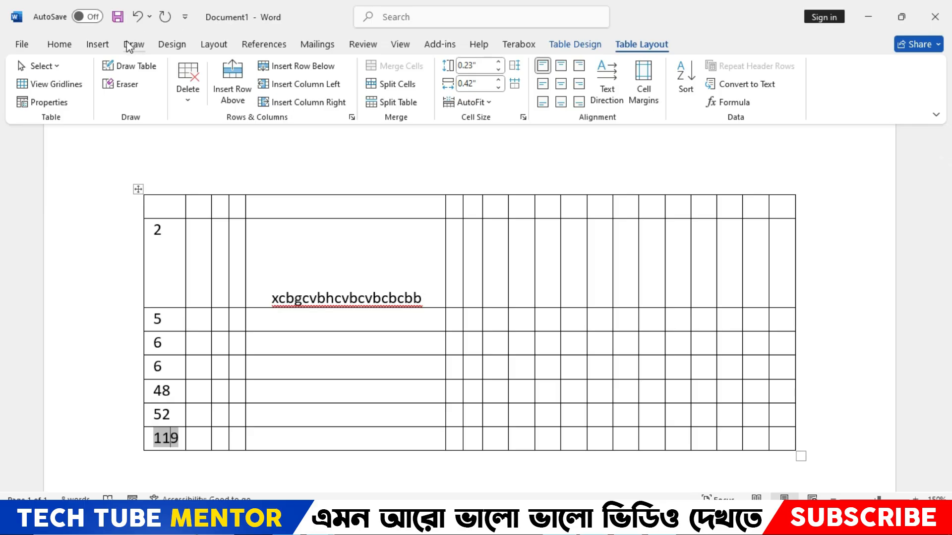
# Review the options for inserting a table, including the size grid, drawn tables, Excel Spreadsheet and Quick Tables
pyautogui.click(109, 44)
pyautogui.click(113, 102)
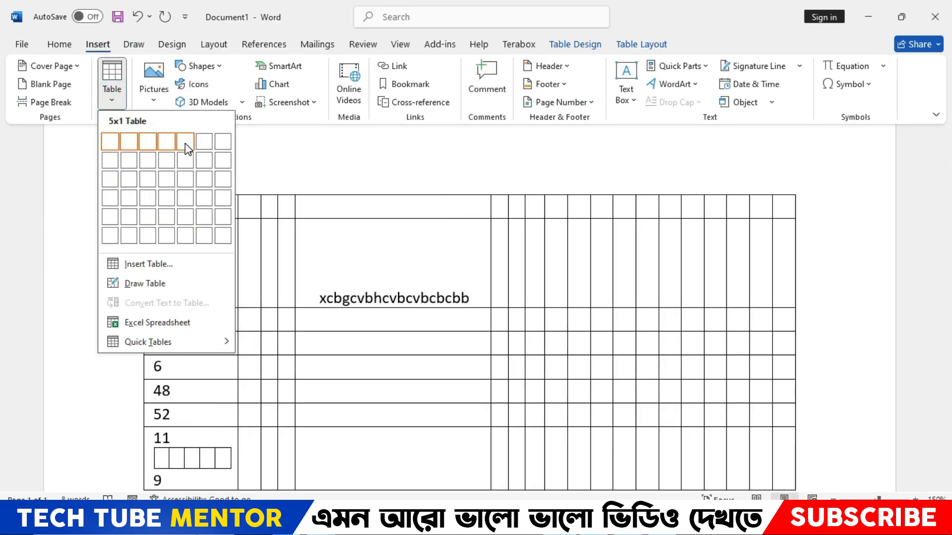
pyautogui.click(184, 288)
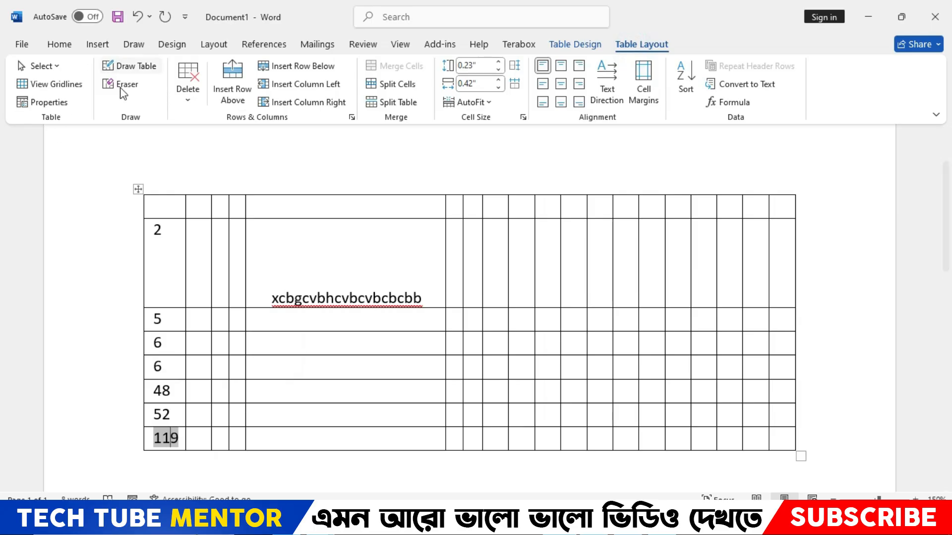
pyautogui.click(97, 44)
pyautogui.click(112, 81)
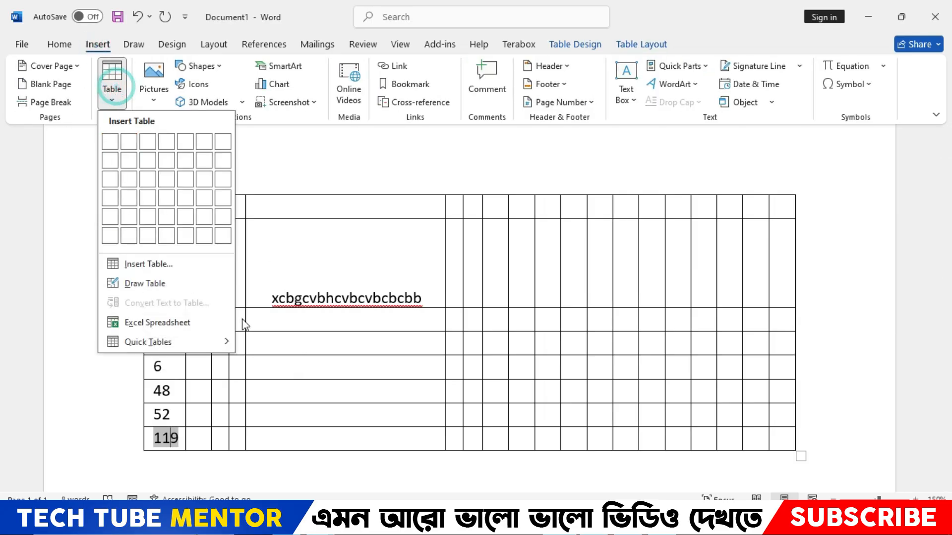
pyautogui.click(199, 343)
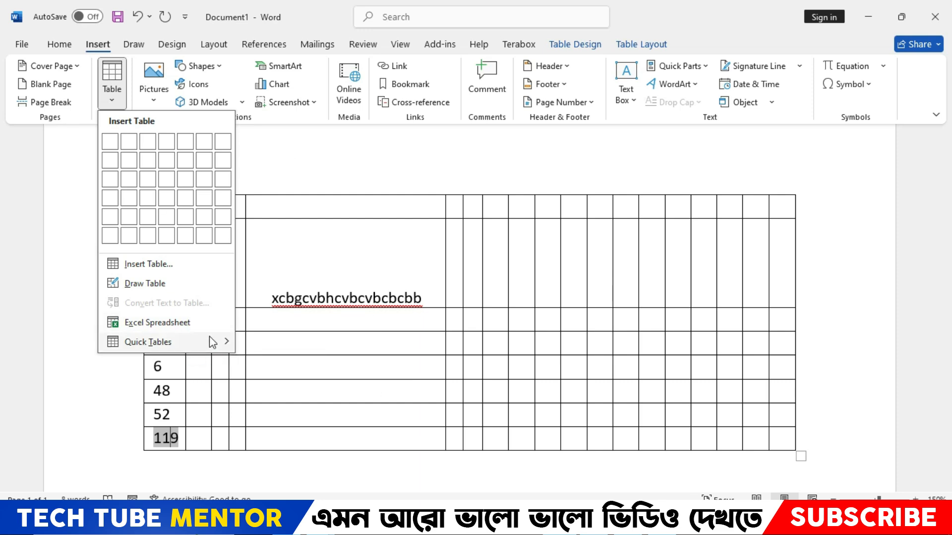
pyautogui.click(208, 335)
# Review the table style gallery, style options, shading colors and border choices without applying any
pyautogui.click(577, 44)
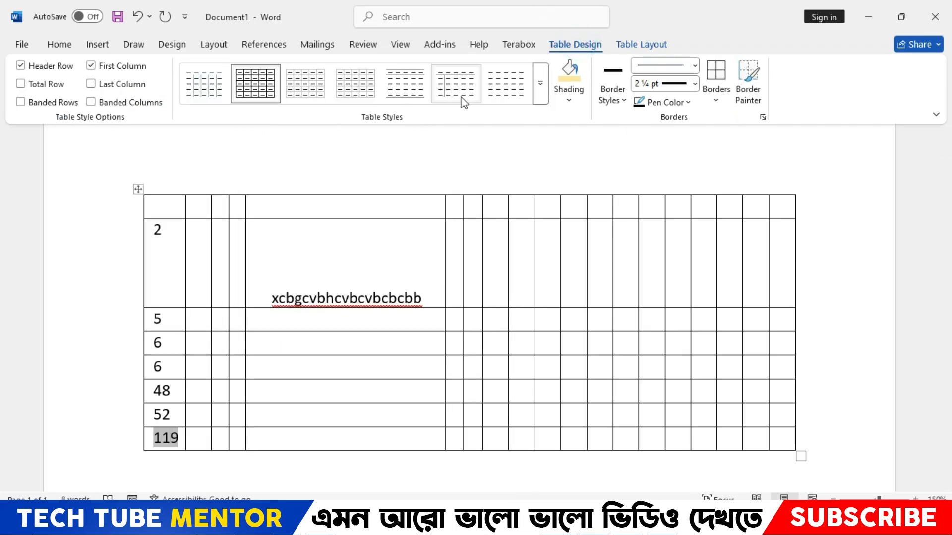
pyautogui.click(542, 81)
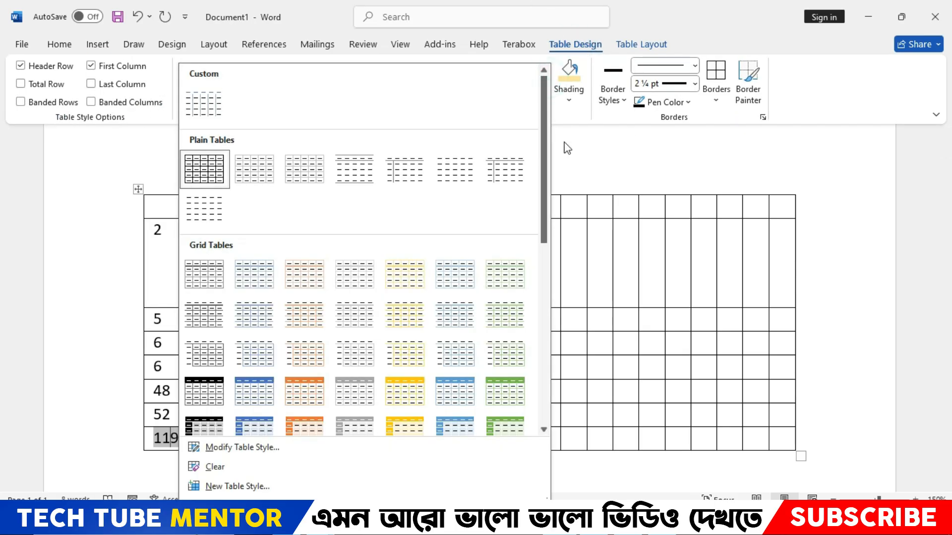
pyautogui.click(563, 143)
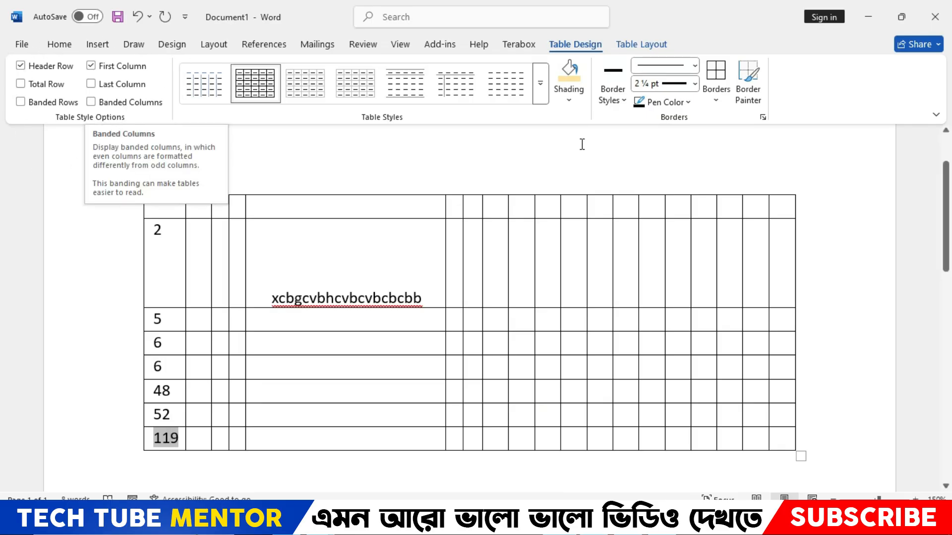
pyautogui.click(569, 101)
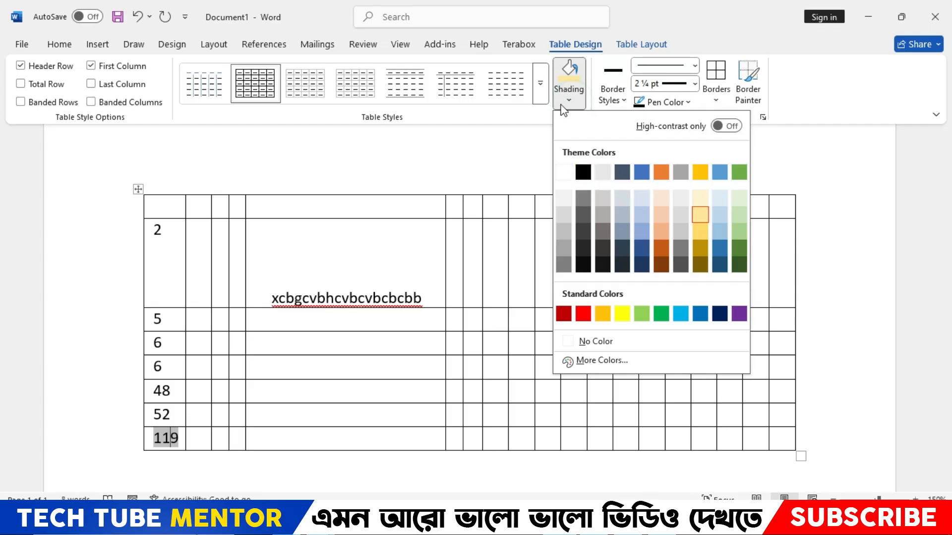
pyautogui.click(562, 102)
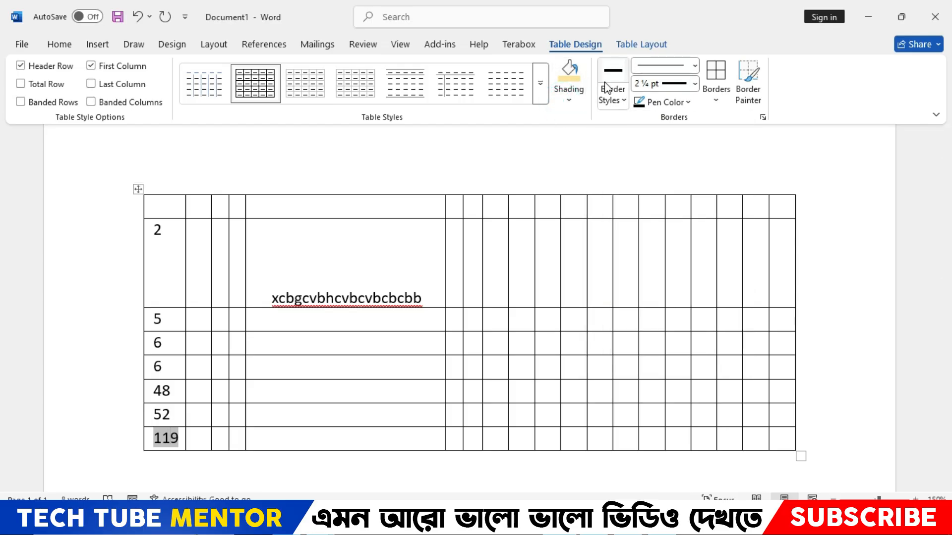
pyautogui.click(725, 102)
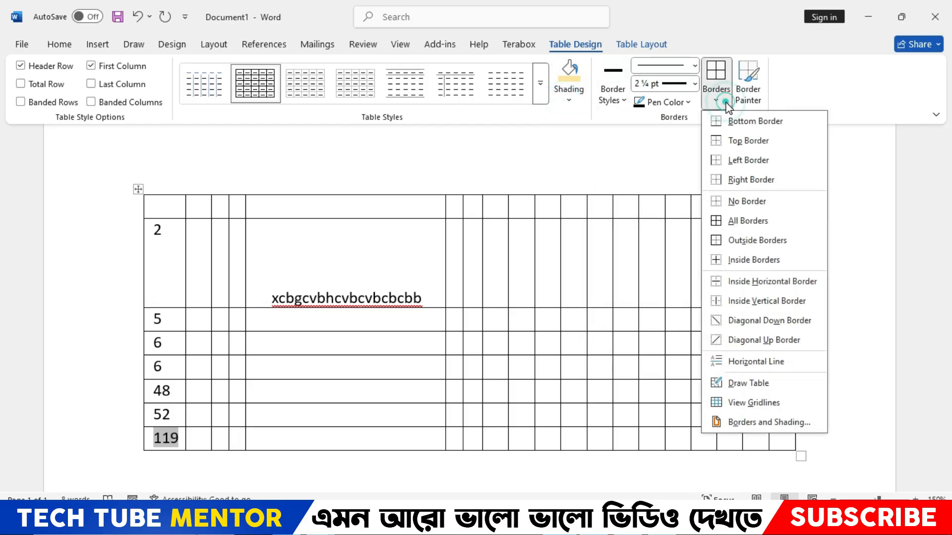
pyautogui.click(725, 103)
# Set the row height of the whole table to 1.3"
pyautogui.click(661, 45)
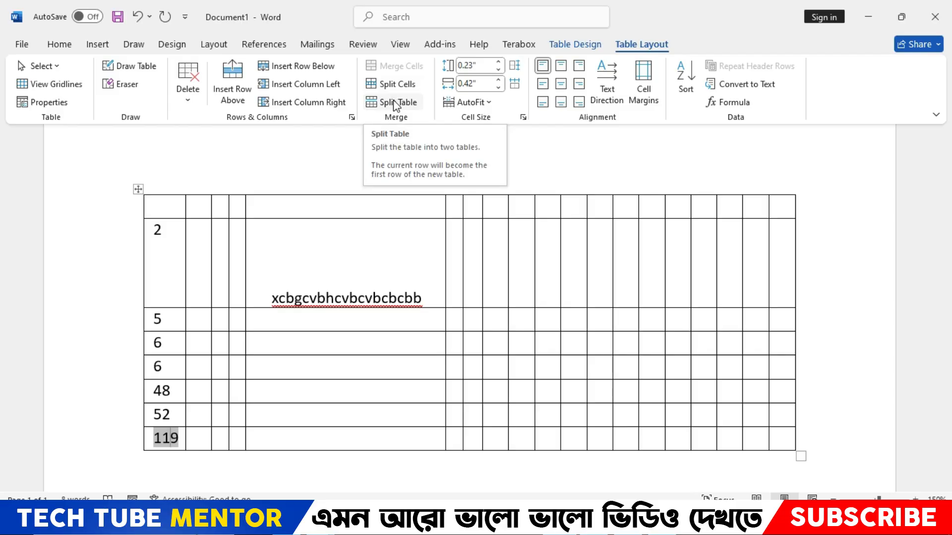
pyautogui.click(498, 60)
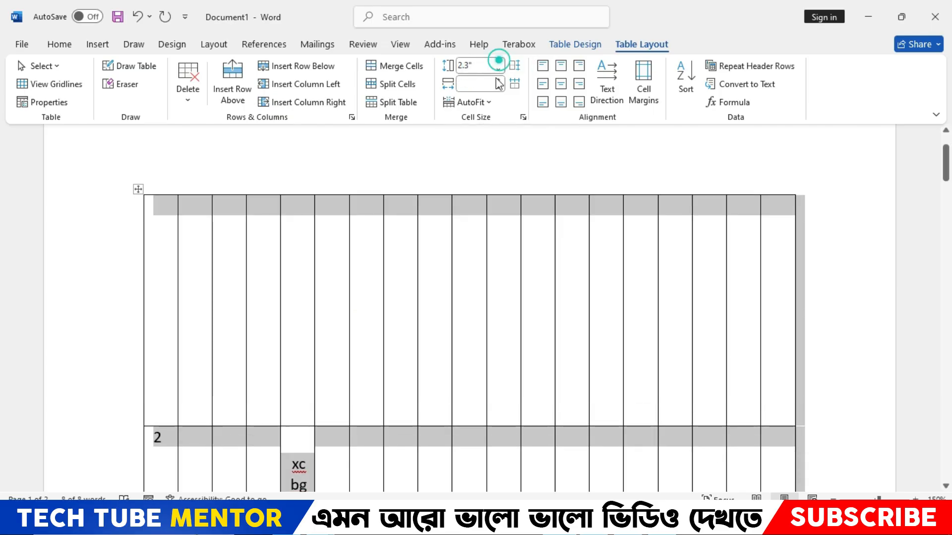
pyautogui.click(499, 71)
pyautogui.click(499, 70)
pyautogui.click(499, 71)
pyautogui.click(499, 70)
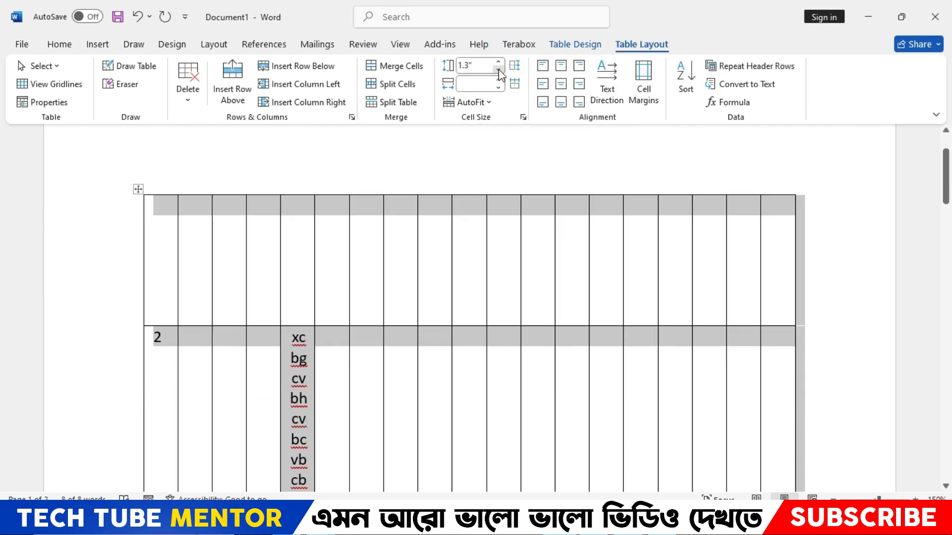